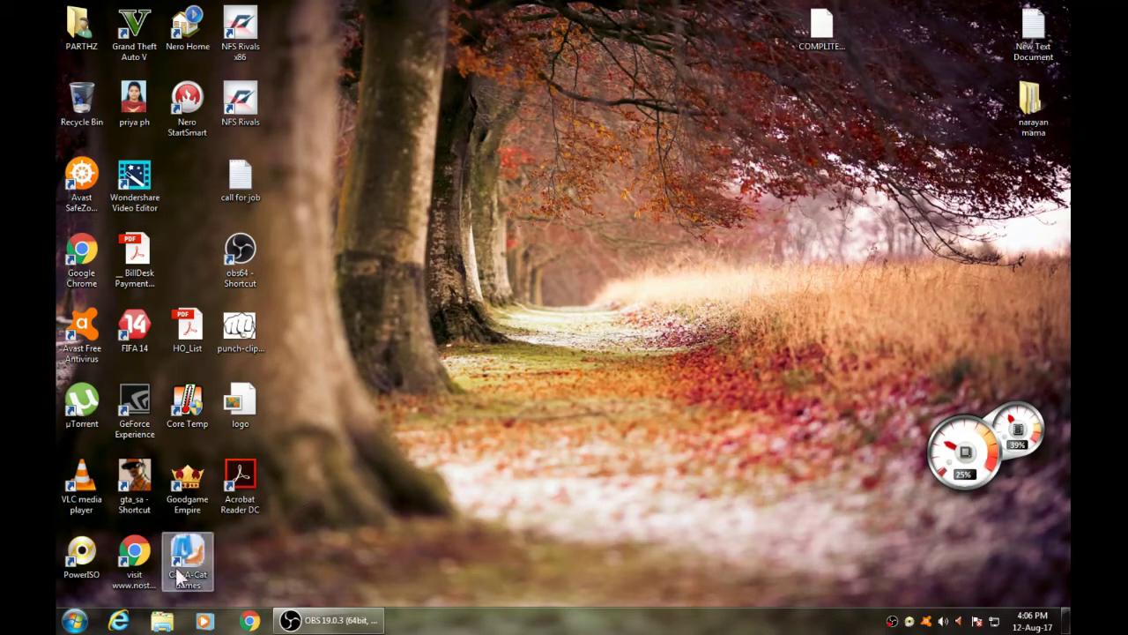
Step: Launch Windows Update by searching 'windows up' from the Start menu
left_click(76, 621)
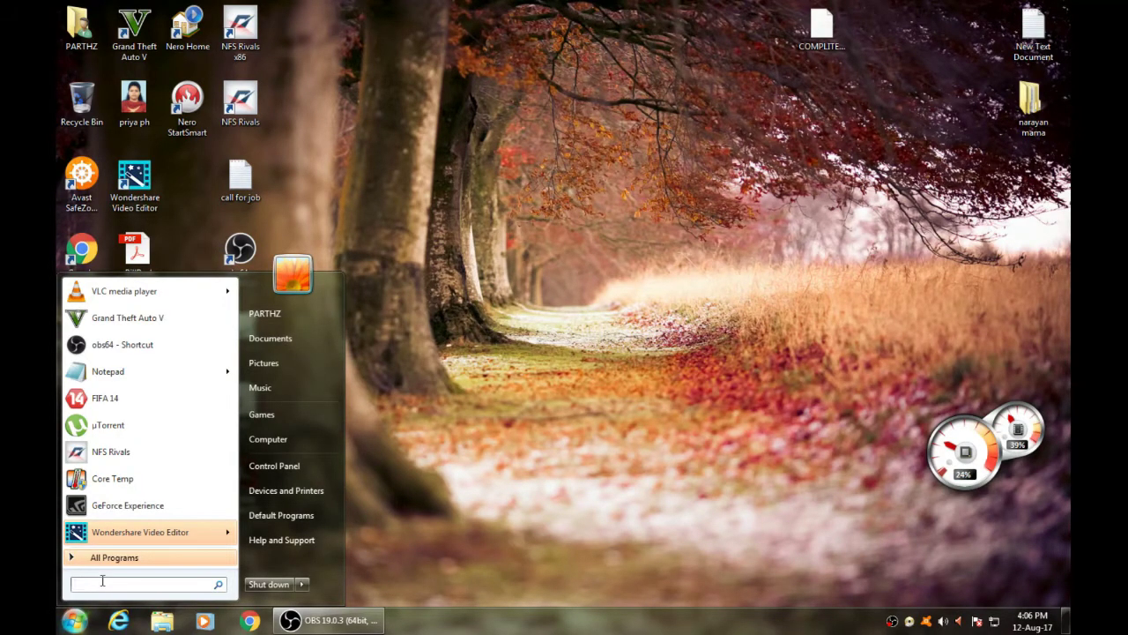
type("window")
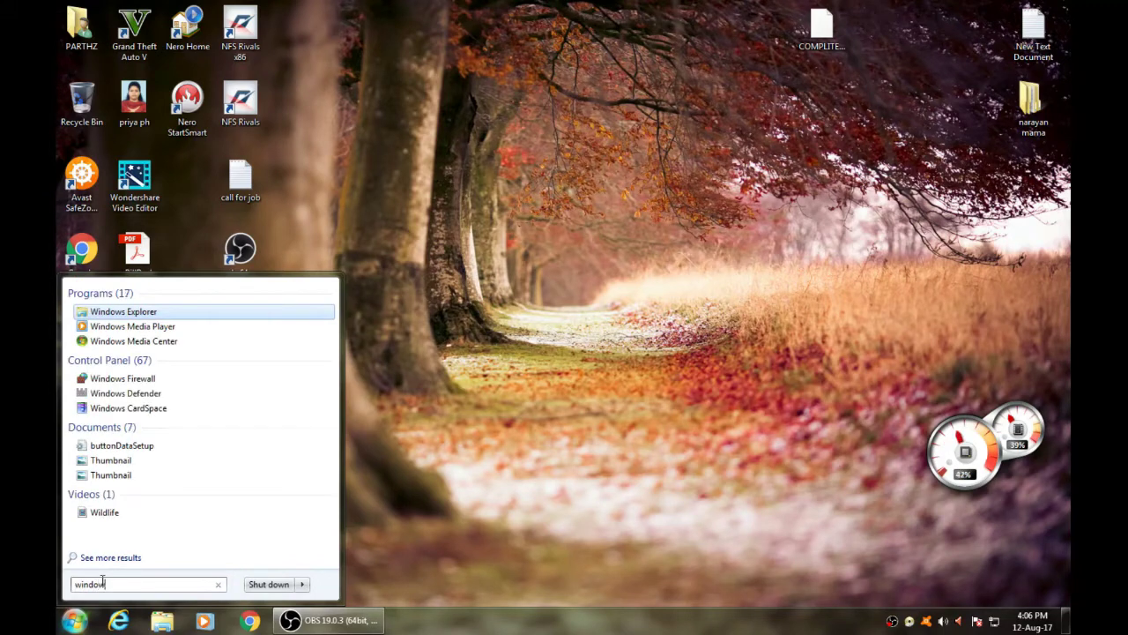
type("s up")
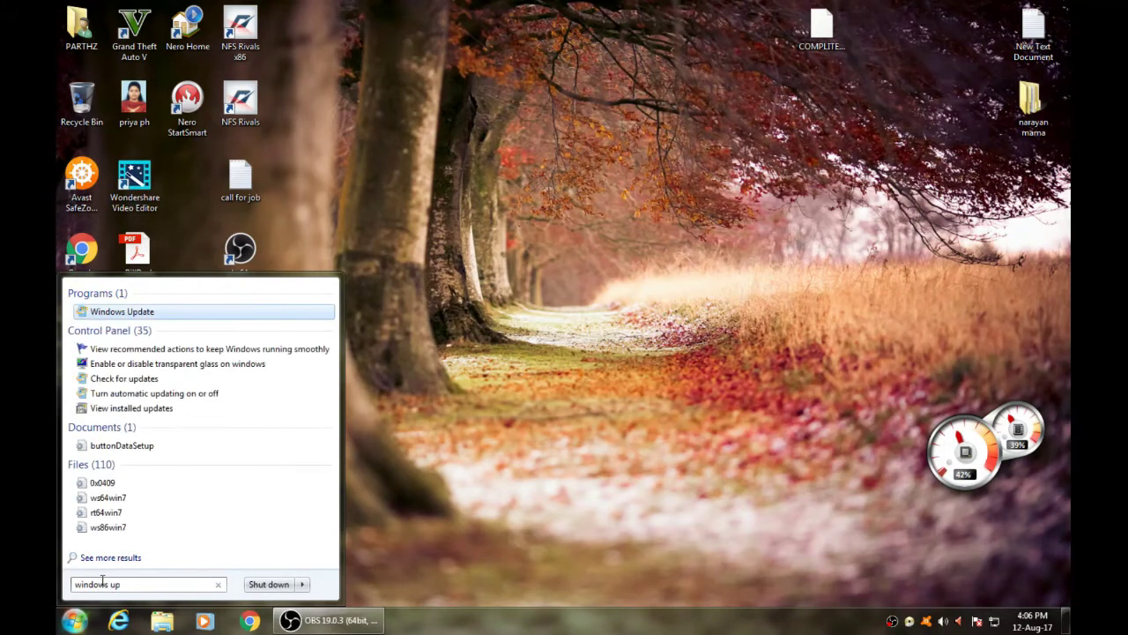
key("Return")
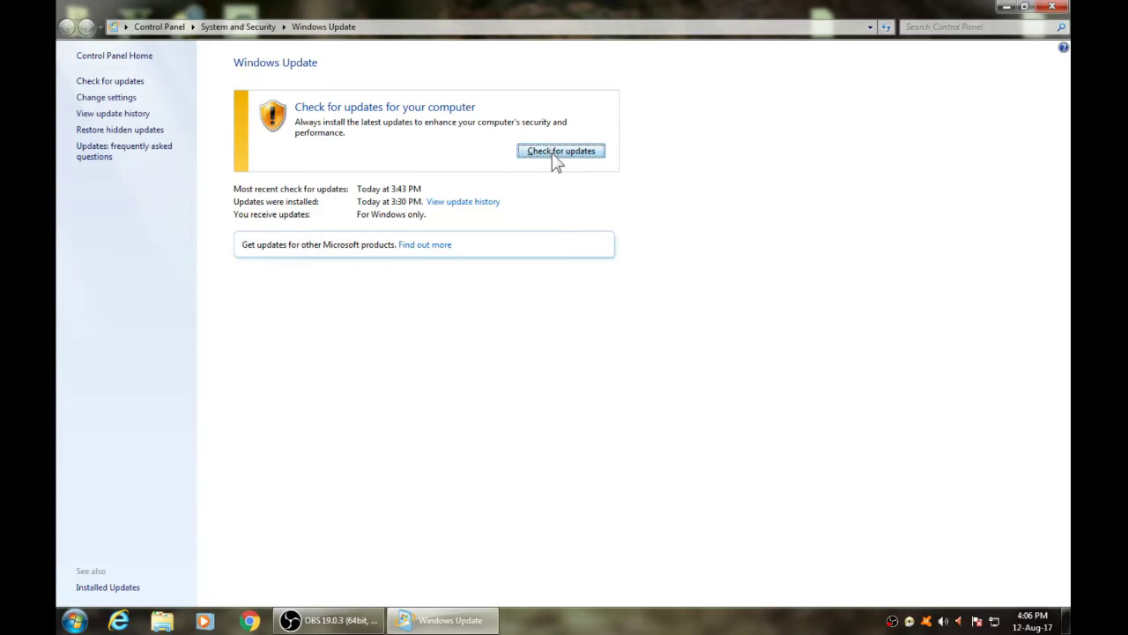
Step: Check for updates and open the list of the 35 optional updates found
left_click(556, 158)
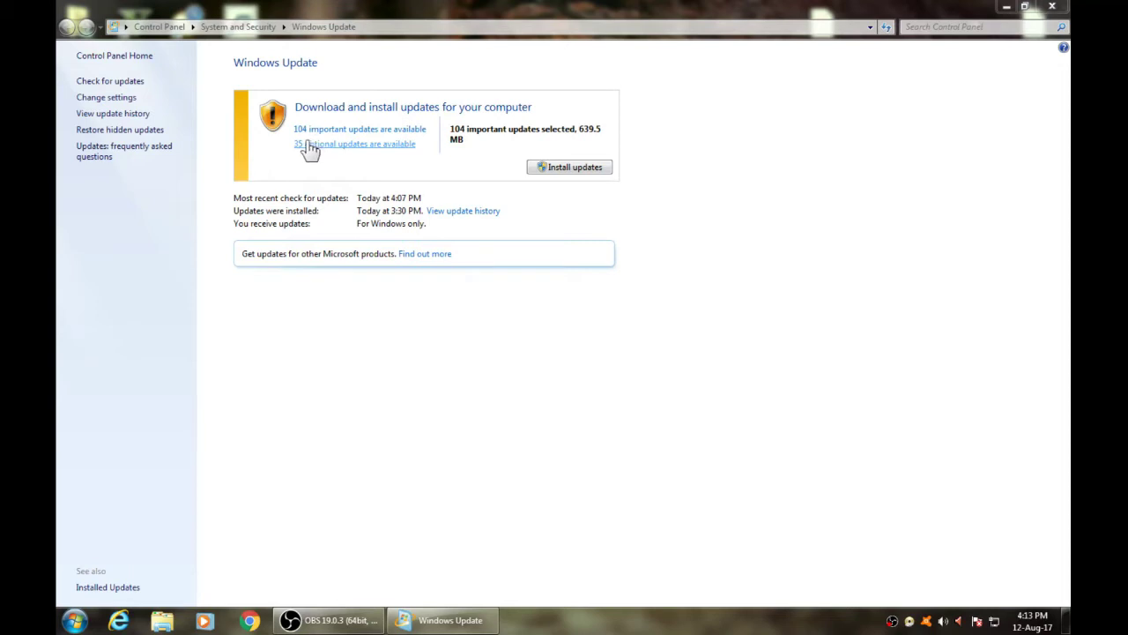
left_click(309, 145)
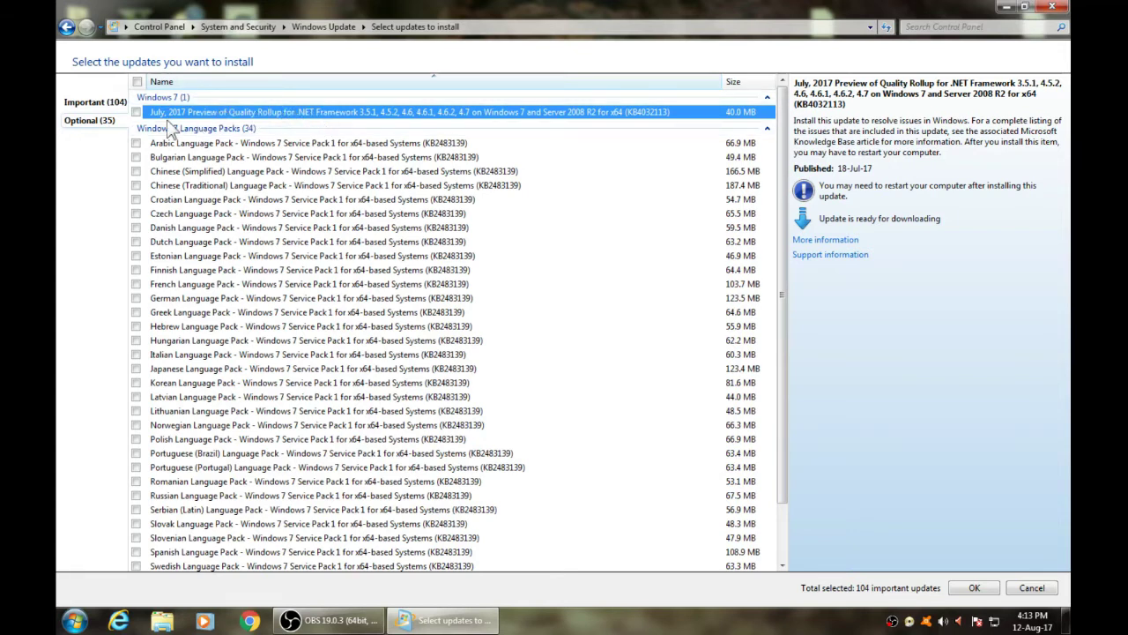
Step: Select only the July 2017 .NET Framework quality rollup preview (40.0 MB), deselecting all important updates
left_click(136, 113)
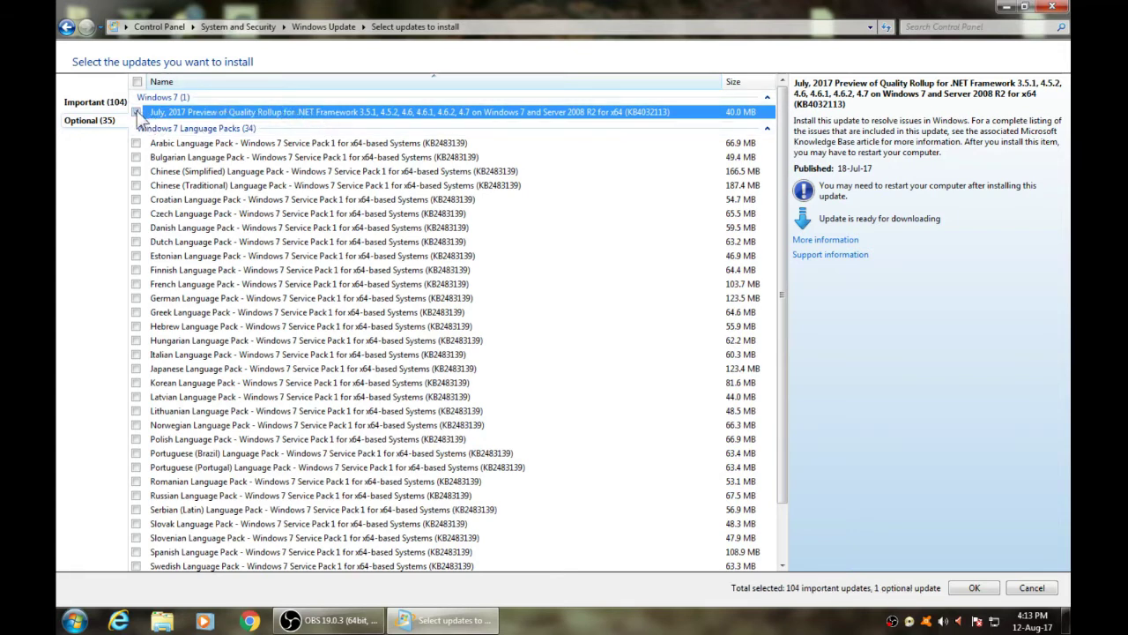
left_click(92, 104)
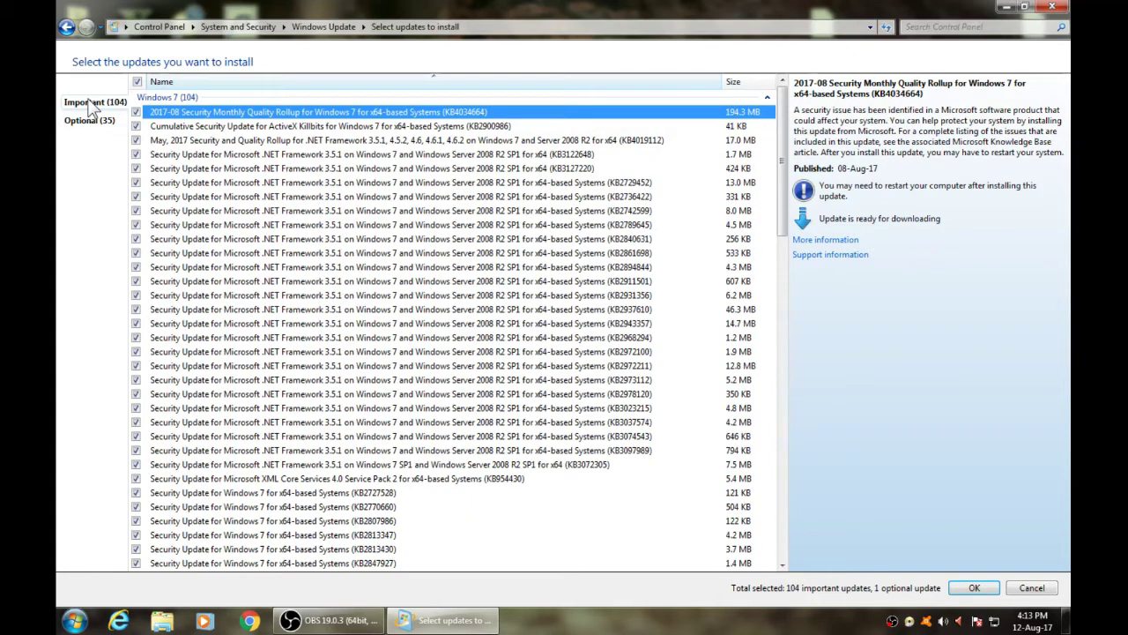
left_click(136, 81)
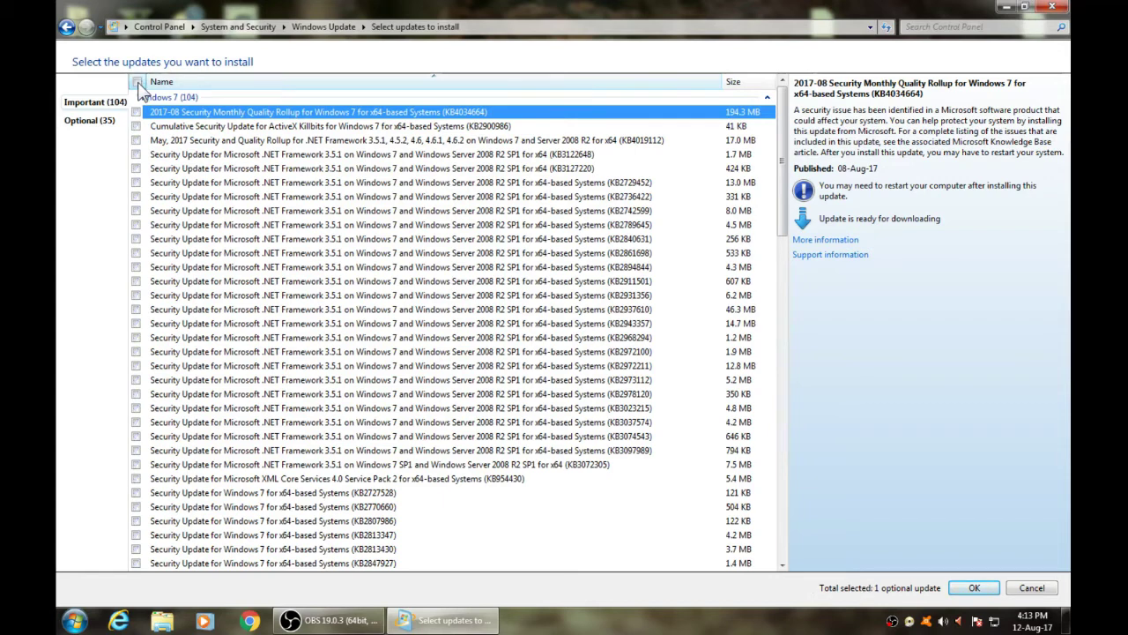
left_click(89, 124)
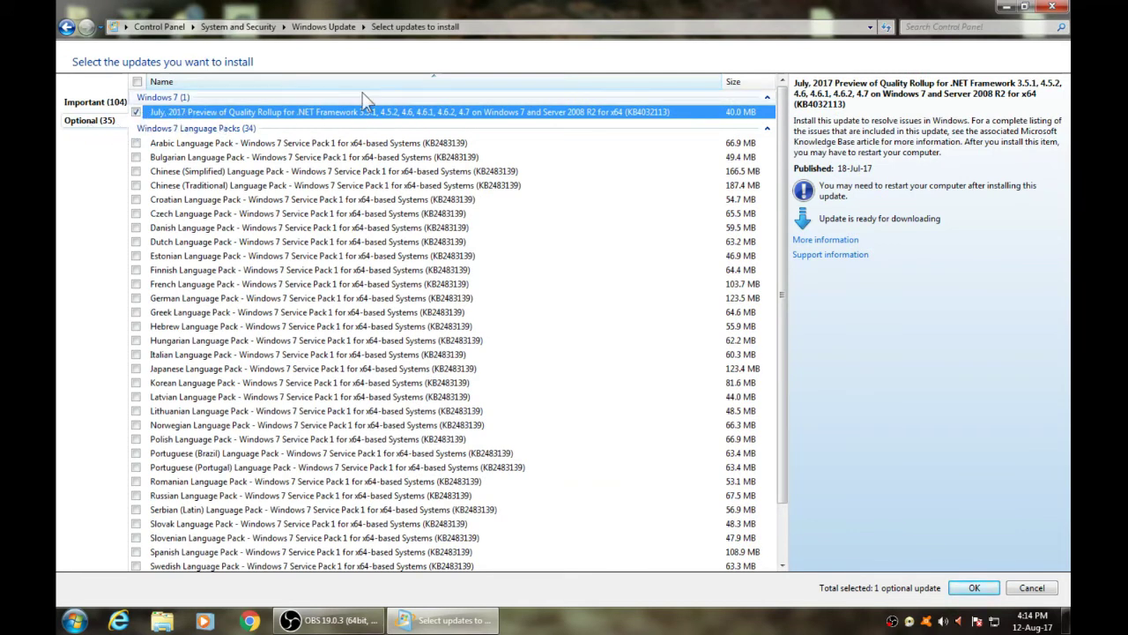
left_click(967, 593)
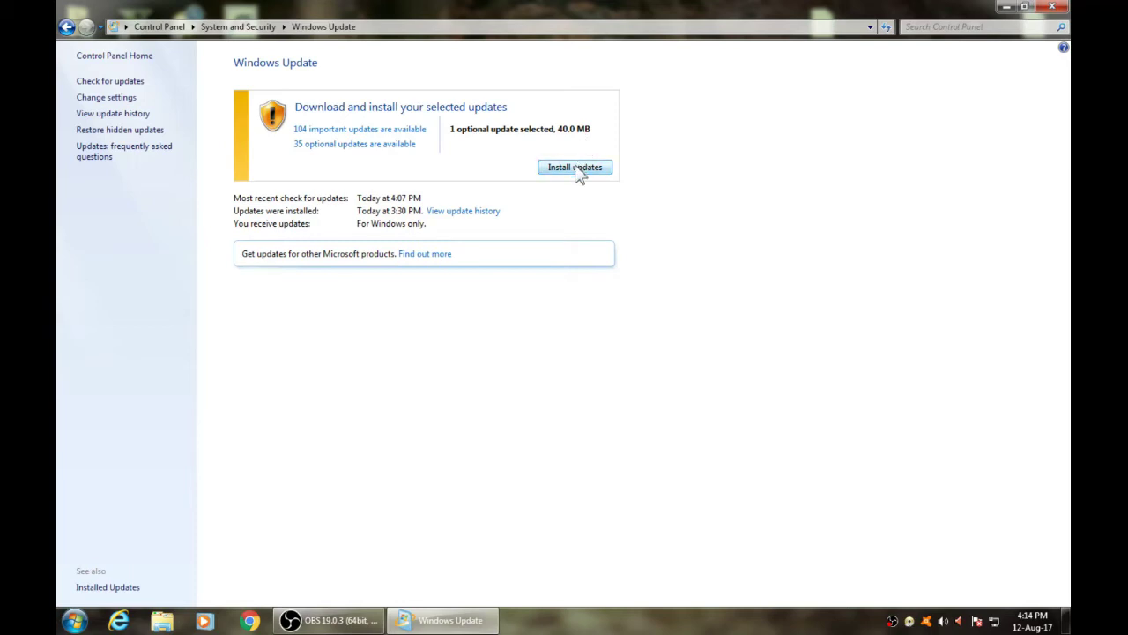
Step: Install the July 2017 .NET Framework rollup preview, then restore the window to a smaller size
left_click(576, 166)
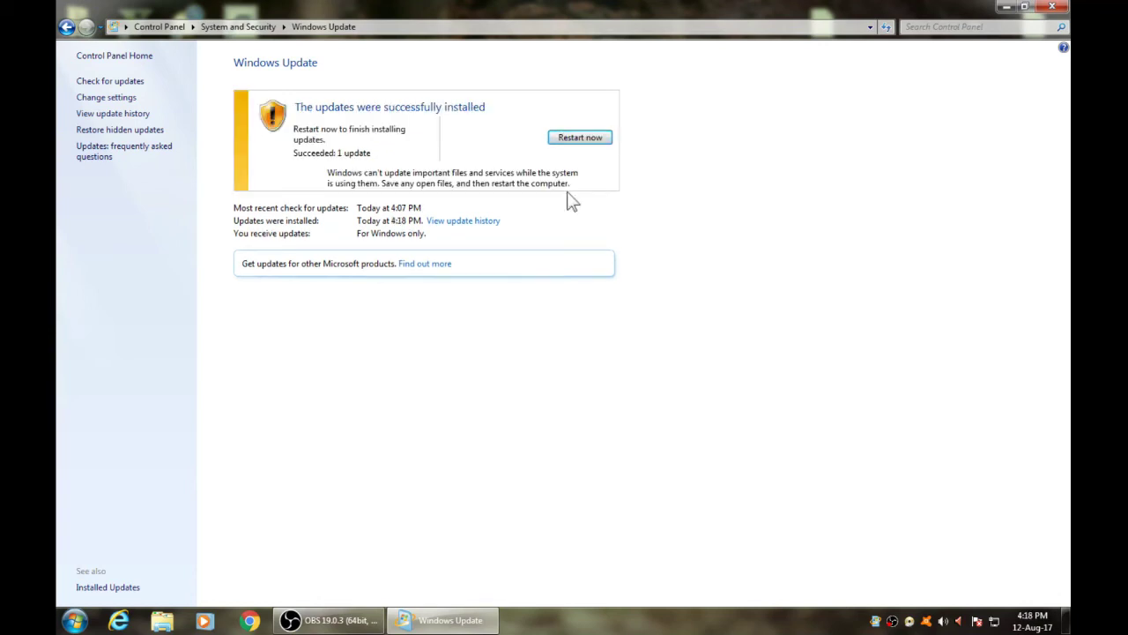
key("super+Down")
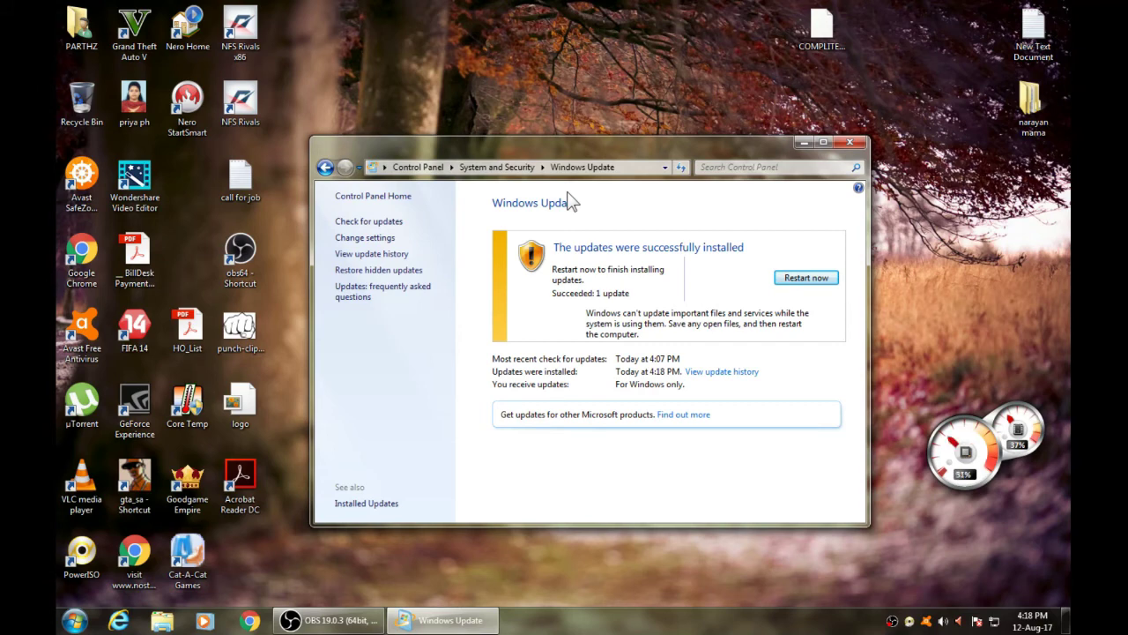